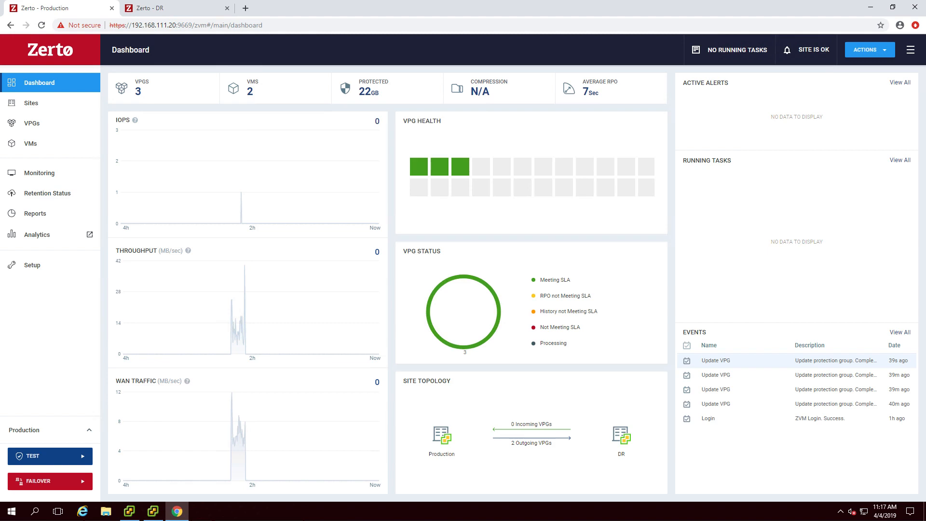
Step: Edit the CRM VPG's replication settings to use Cluster as the default recovery host, acknowledging the notice
left_click(29, 123)
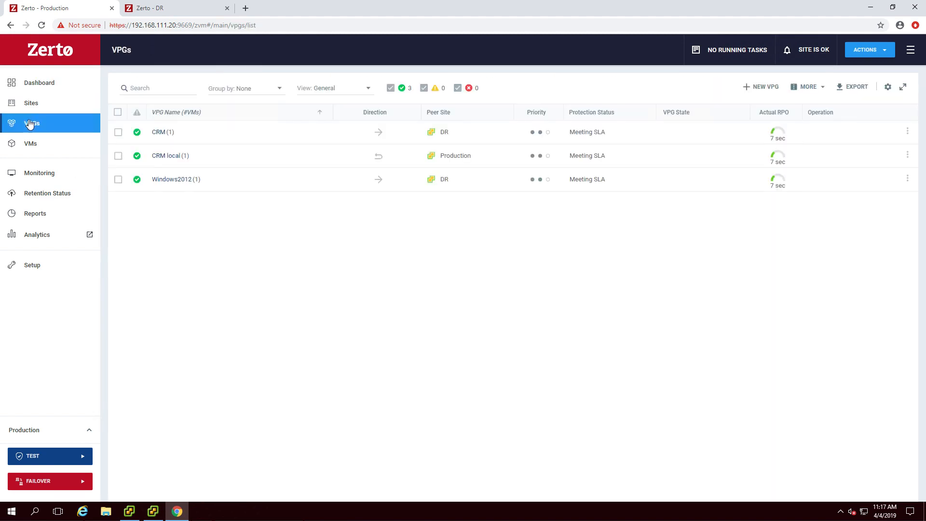
left_click(118, 133)
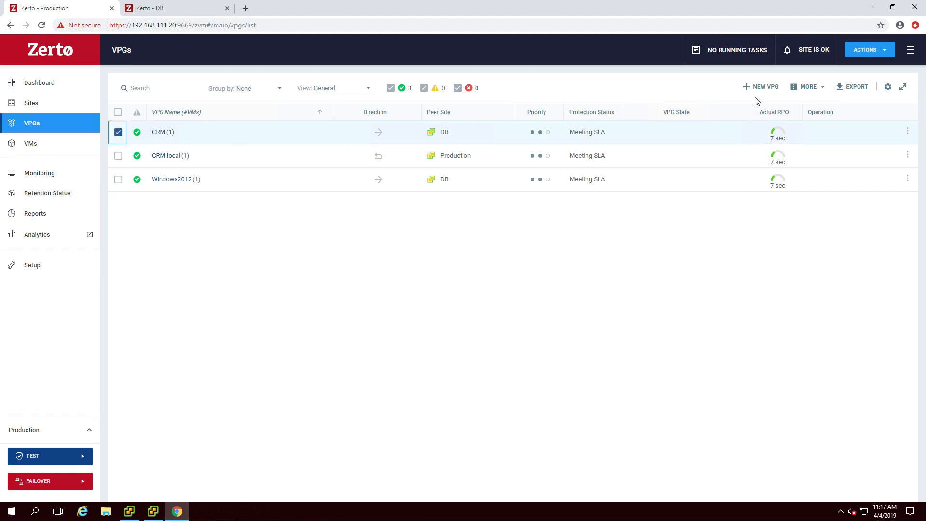
left_click(820, 90)
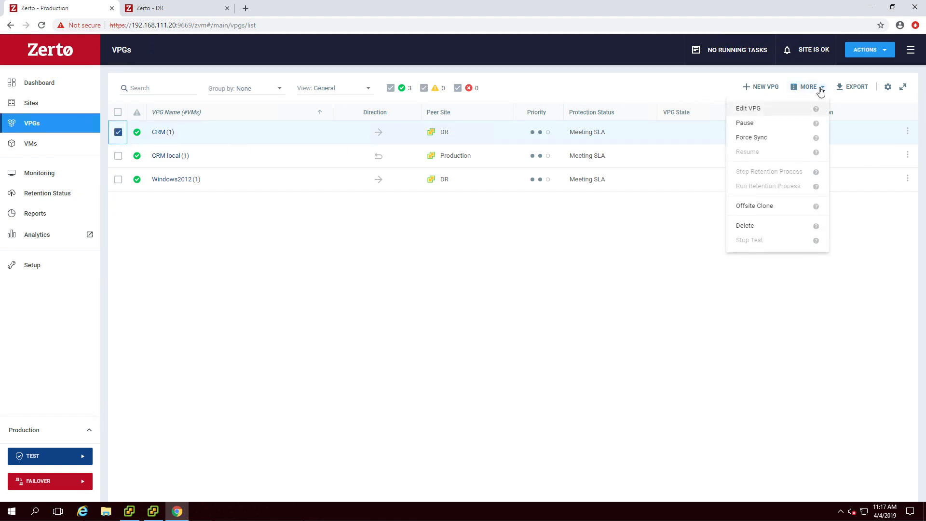
left_click(777, 112)
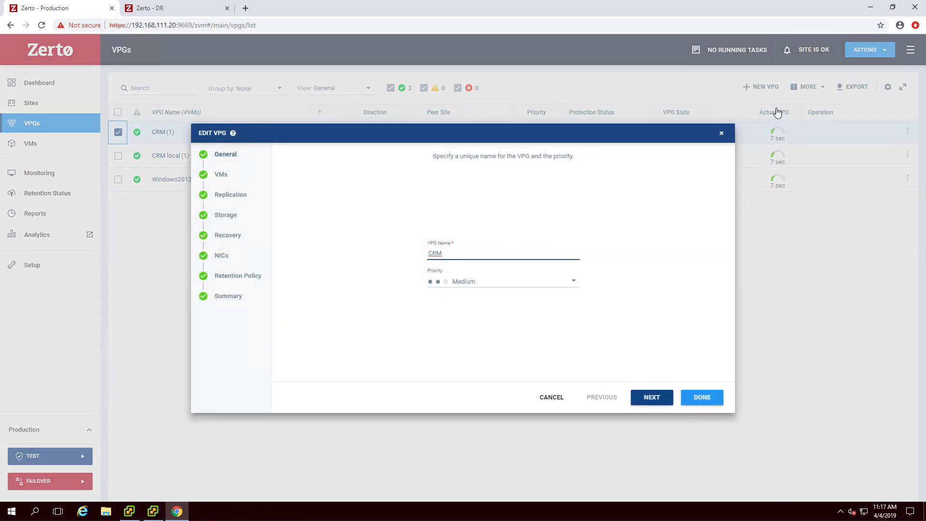
left_click(232, 194)
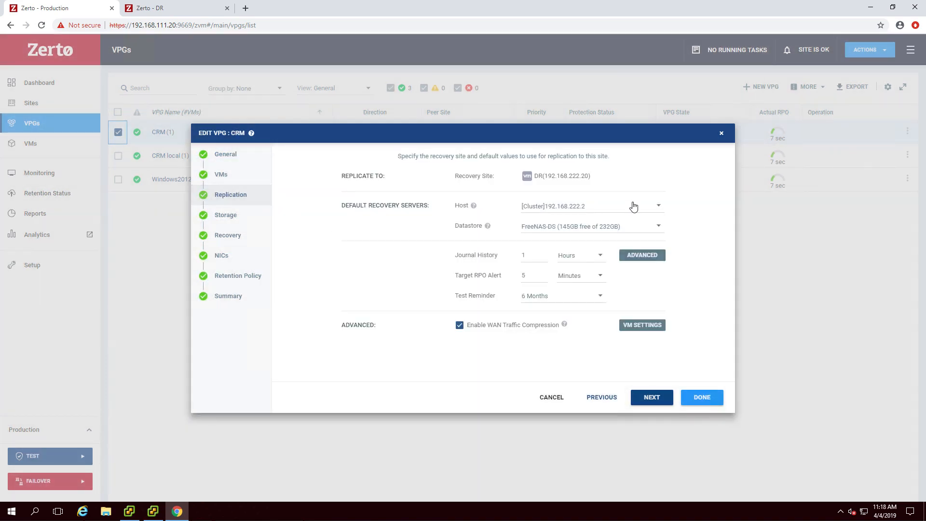
left_click(633, 206)
left_click(629, 227)
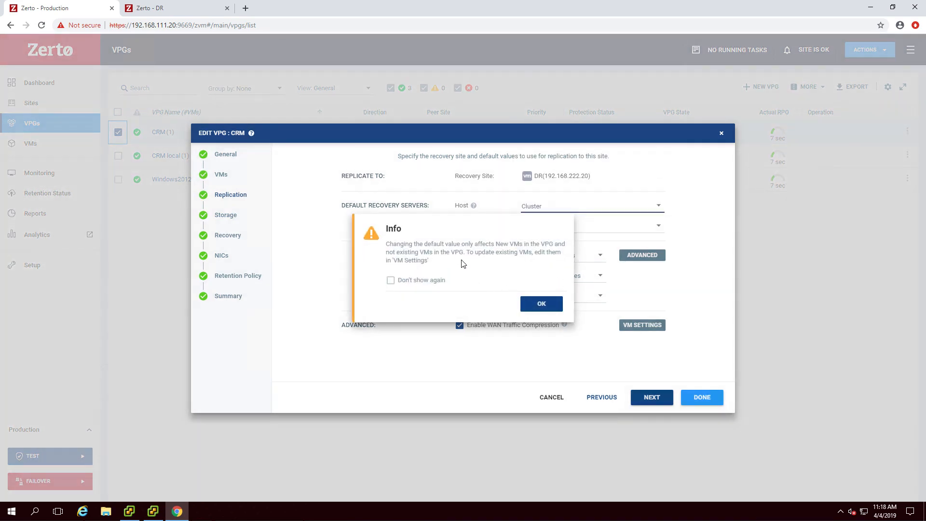
left_click(545, 297)
Step: Open CRM01's individual VM replication settings in the CRM VPG and accept its recovery host, datastore and journal settings
left_click(630, 330)
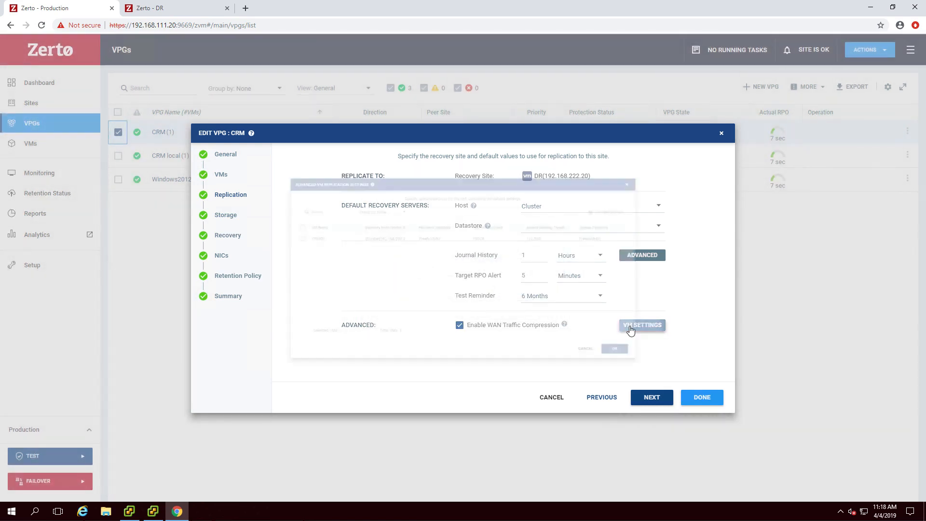
left_click(208, 221)
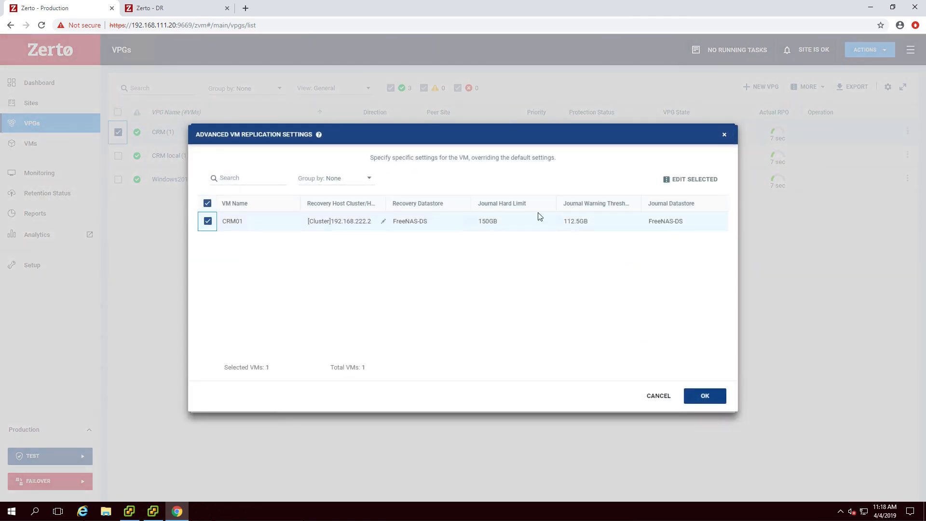
left_click(683, 183)
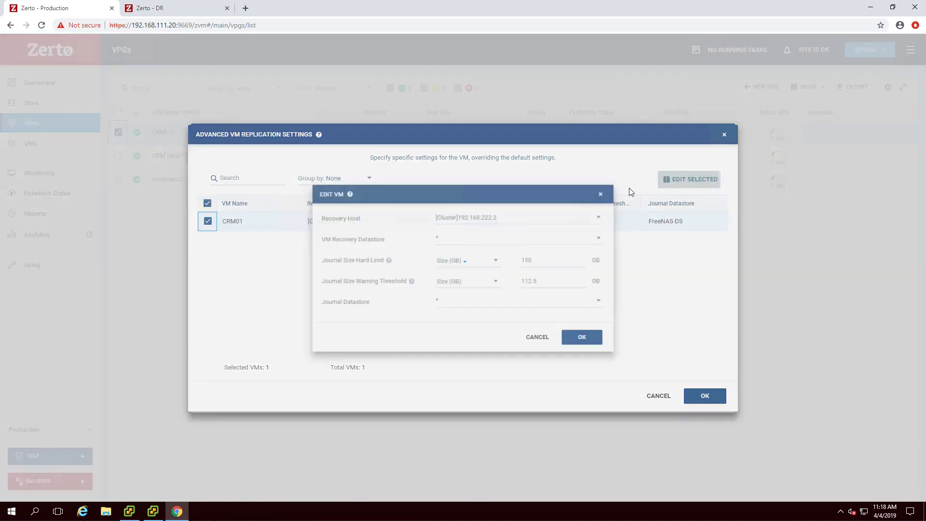
left_click(583, 340)
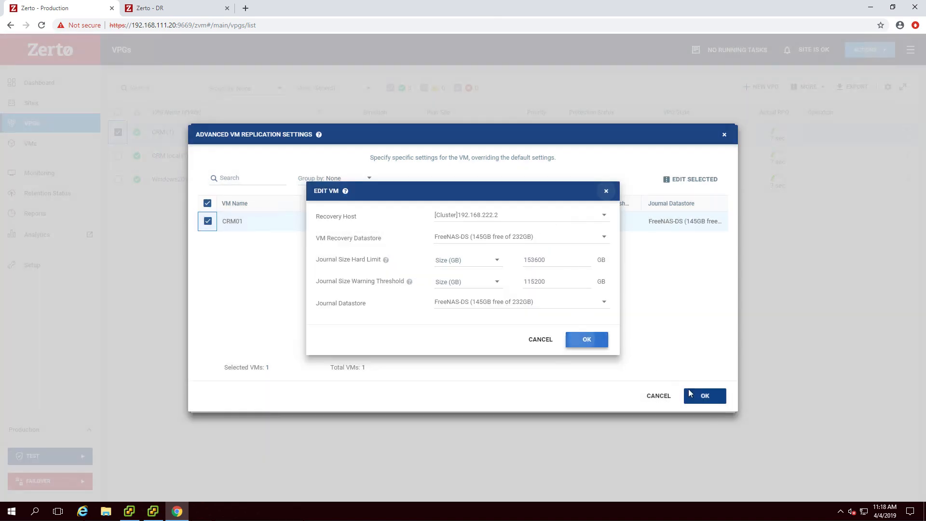
left_click(703, 396)
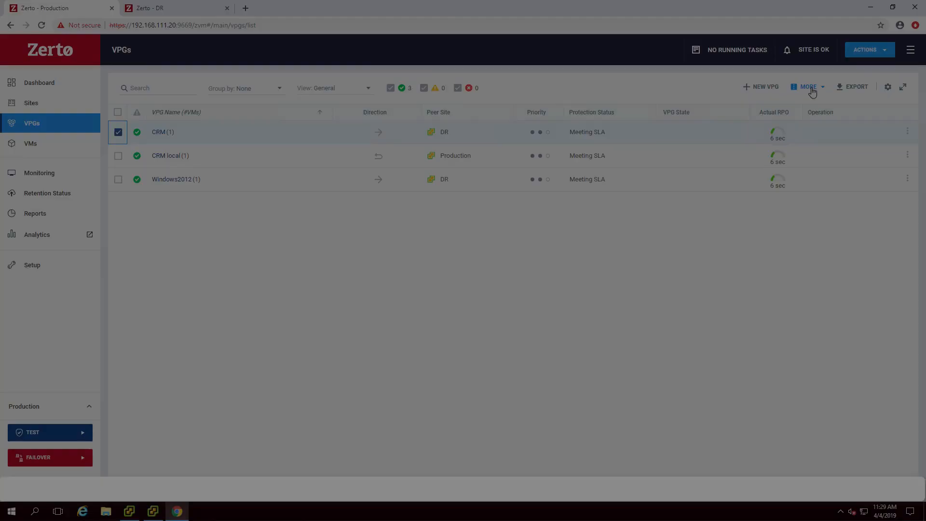
Step: Edit the CRM VPG and add the already protected VM CRM01 to its selected VMs
left_click(808, 87)
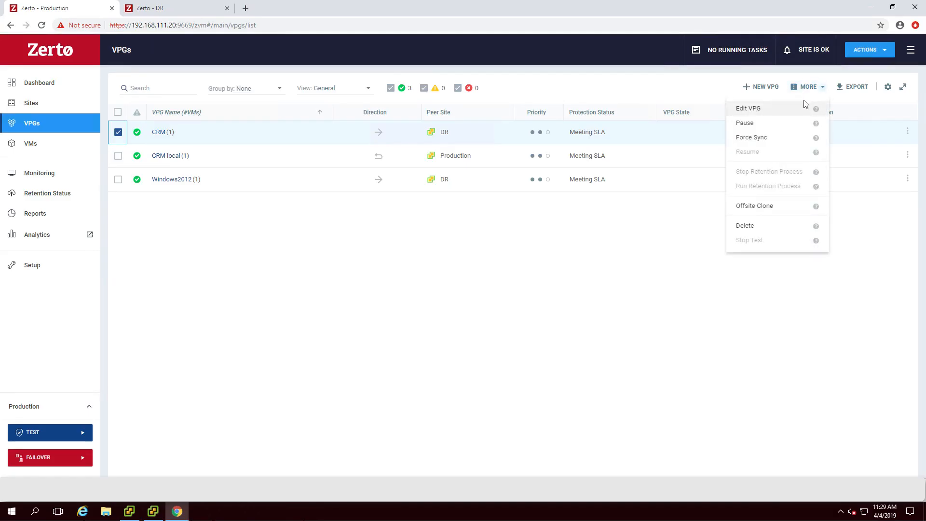
left_click(798, 109)
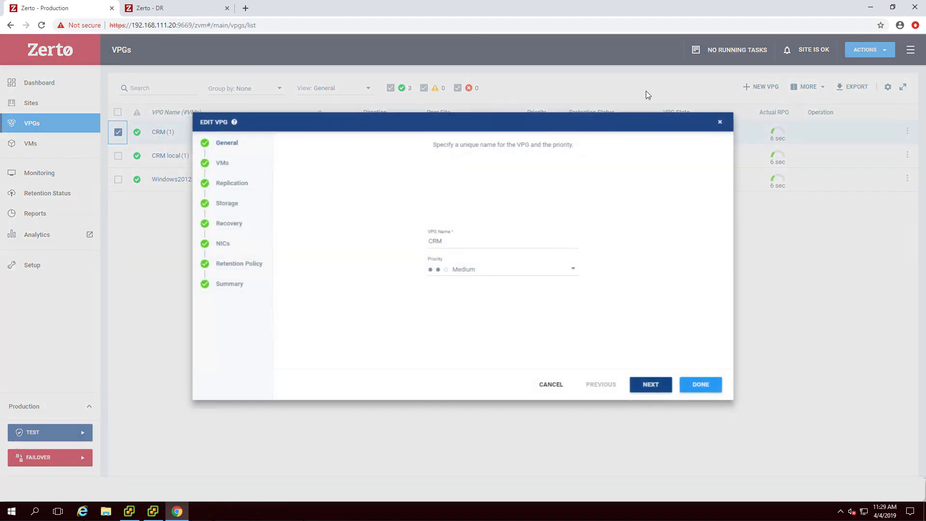
left_click(219, 162)
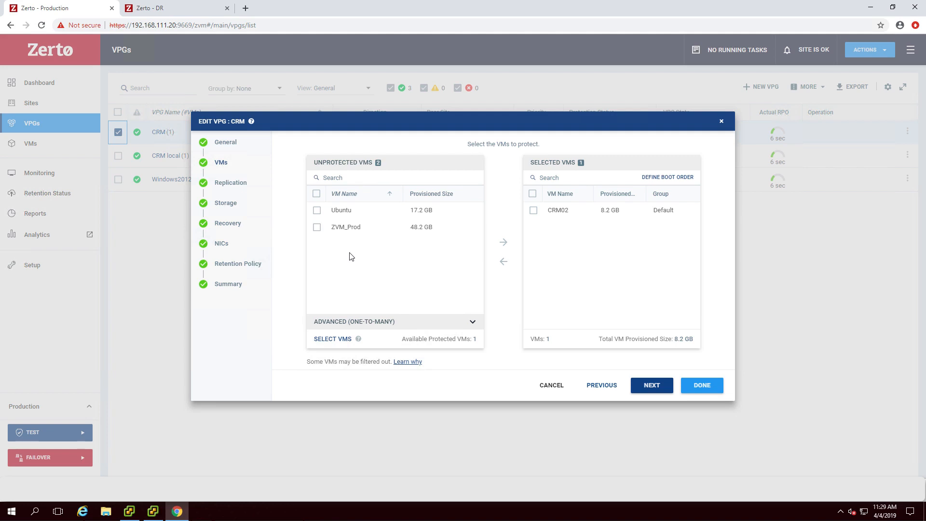
left_click(332, 338)
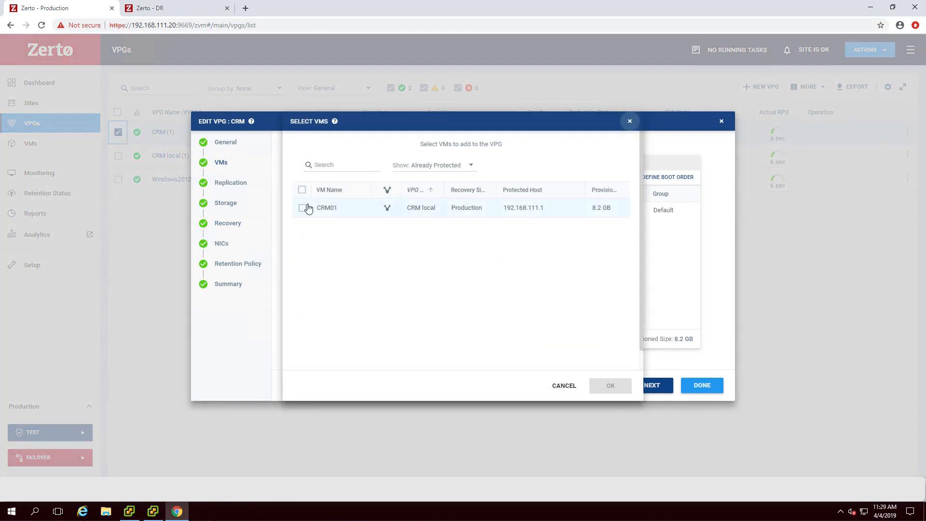
left_click(304, 208)
left_click(610, 387)
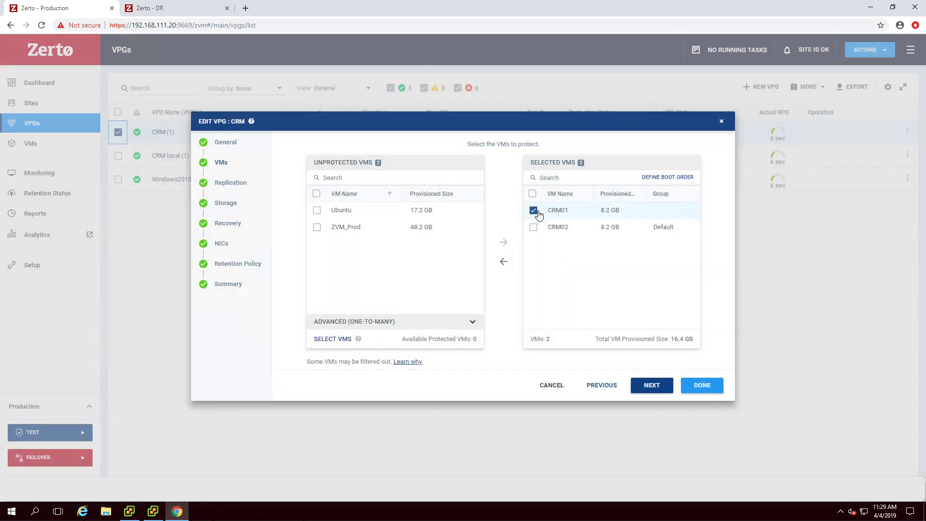
Step: Remove CRM02 from the CRM VPG's selected VMs and save the VPG without keeping that VM's recovery disks
left_click(534, 211)
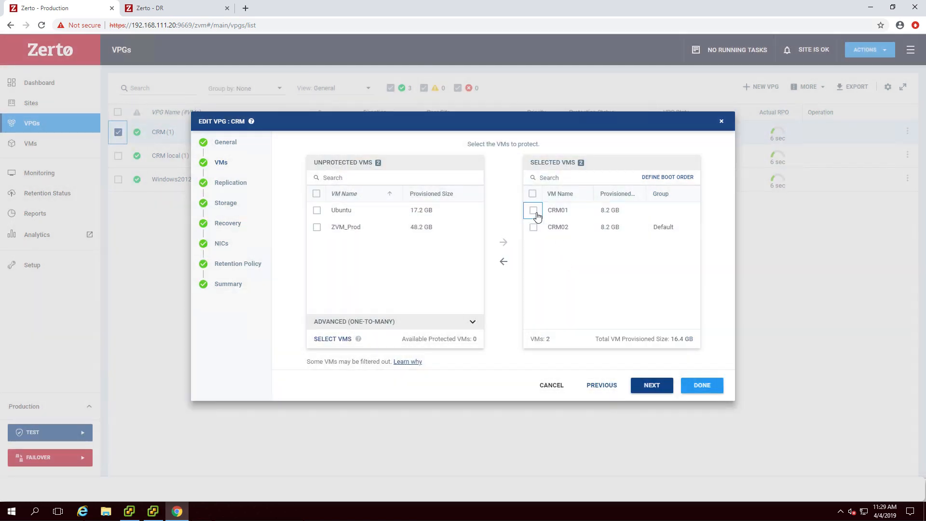
left_click(534, 227)
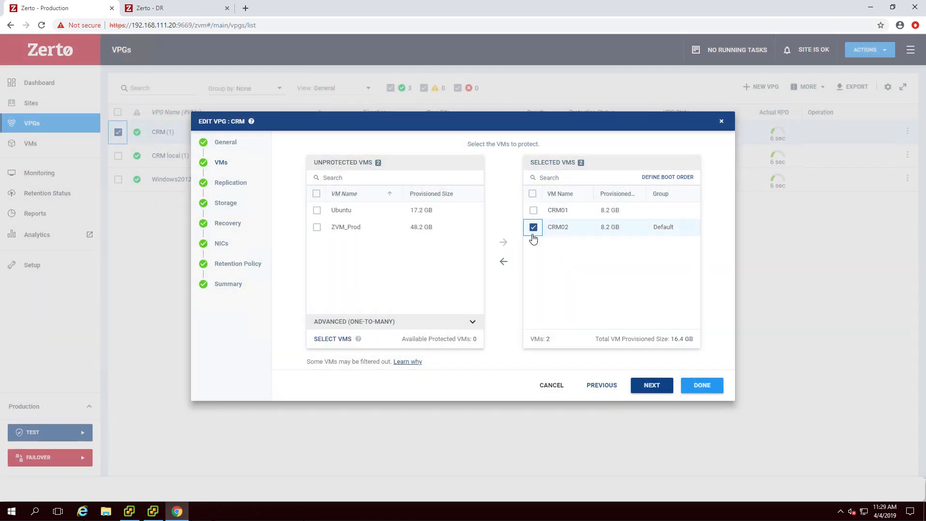
left_click(504, 263)
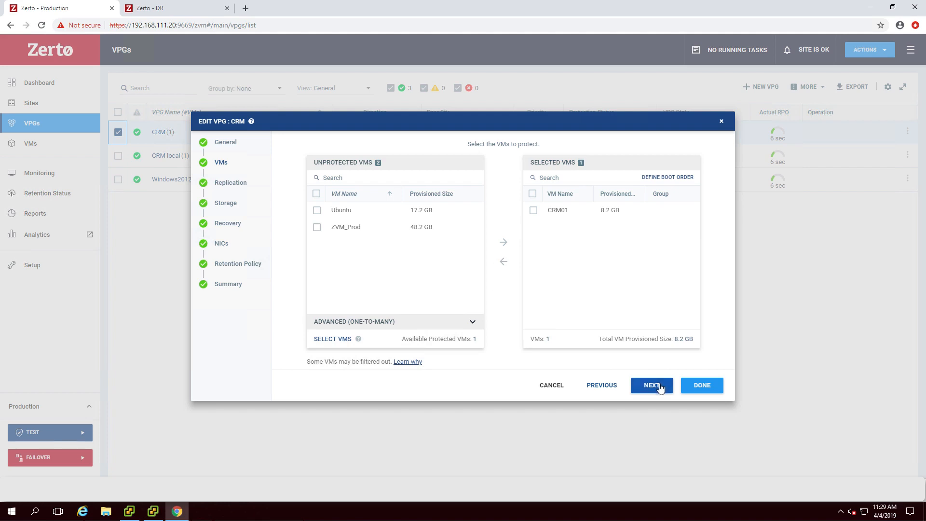
left_click(701, 389)
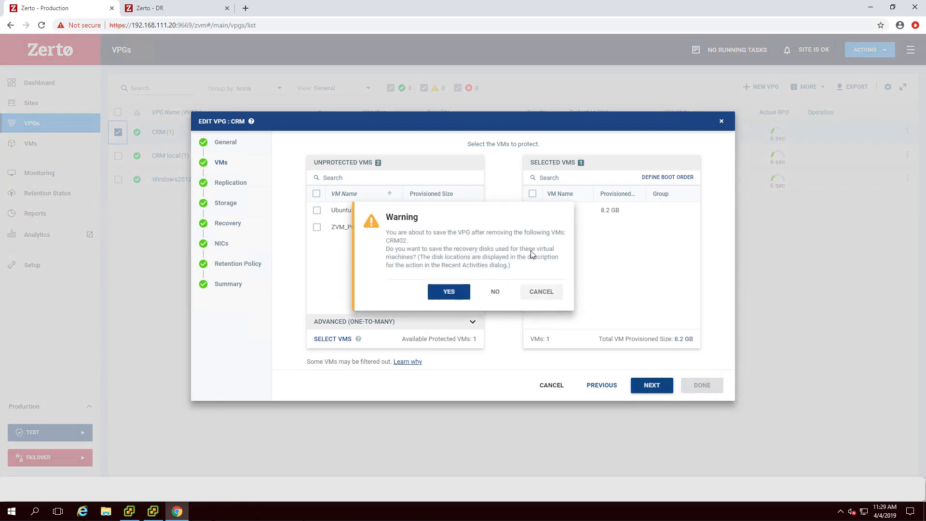
left_click(507, 296)
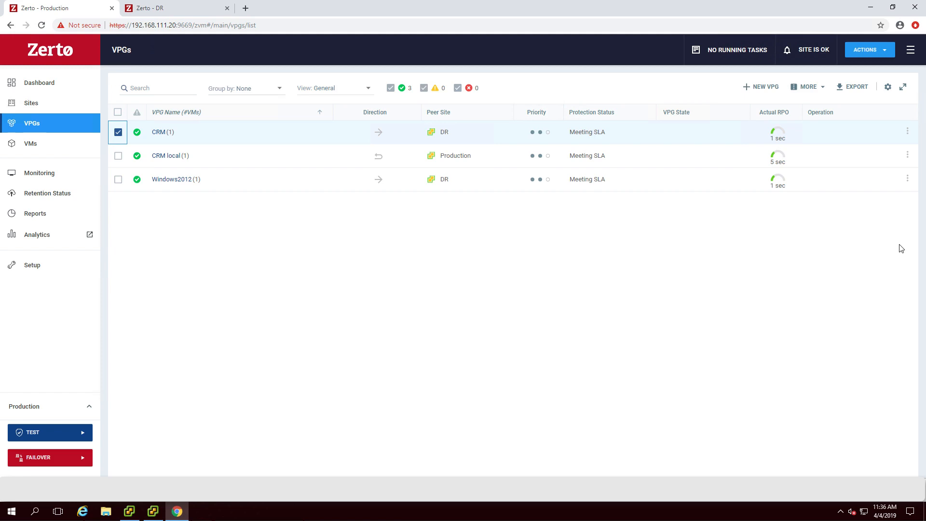
Step: Pause protection for the CRM VPG and confirm the action
left_click(810, 88)
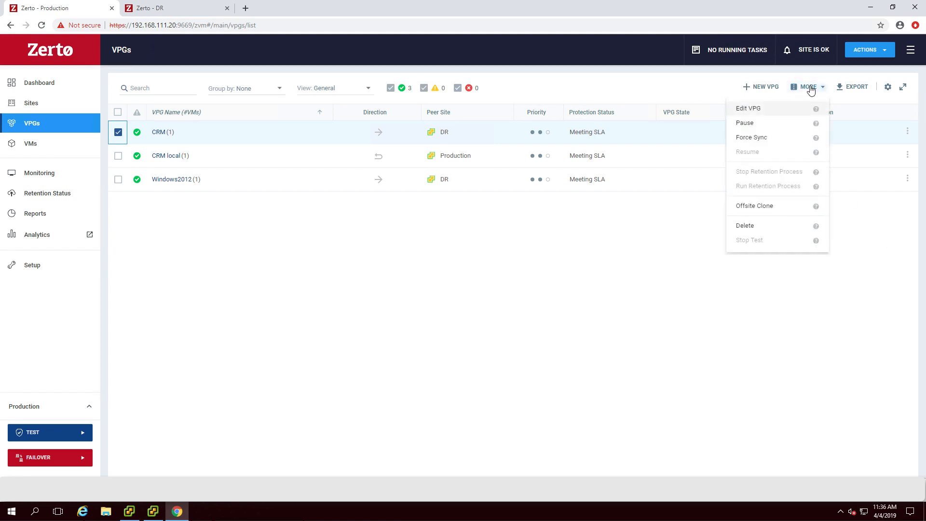
left_click(808, 123)
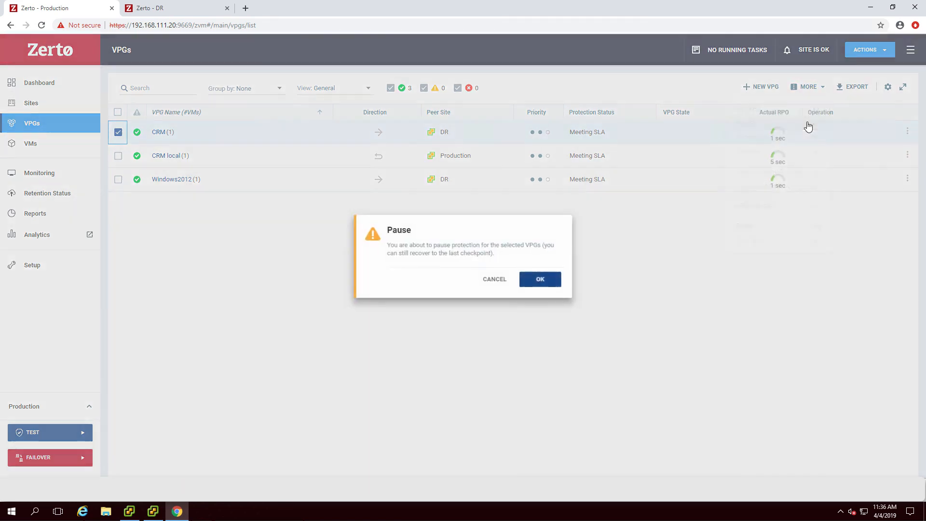
left_click(540, 280)
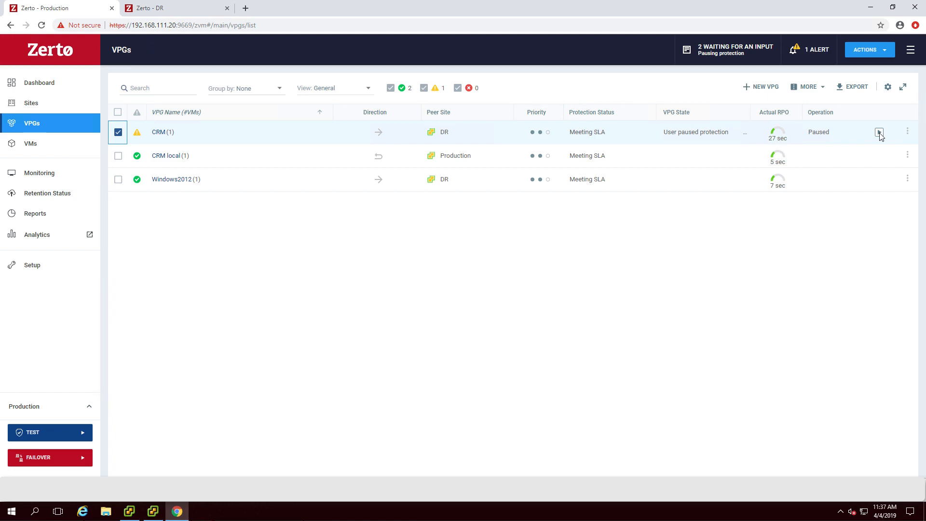
Step: Resume protection for the paused CRM VPG and confirm the action
left_click(819, 91)
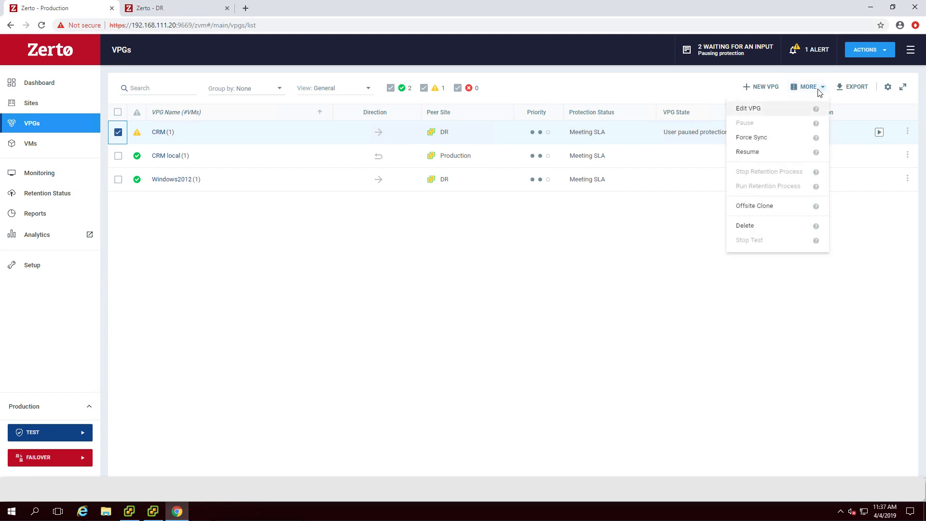
left_click(793, 153)
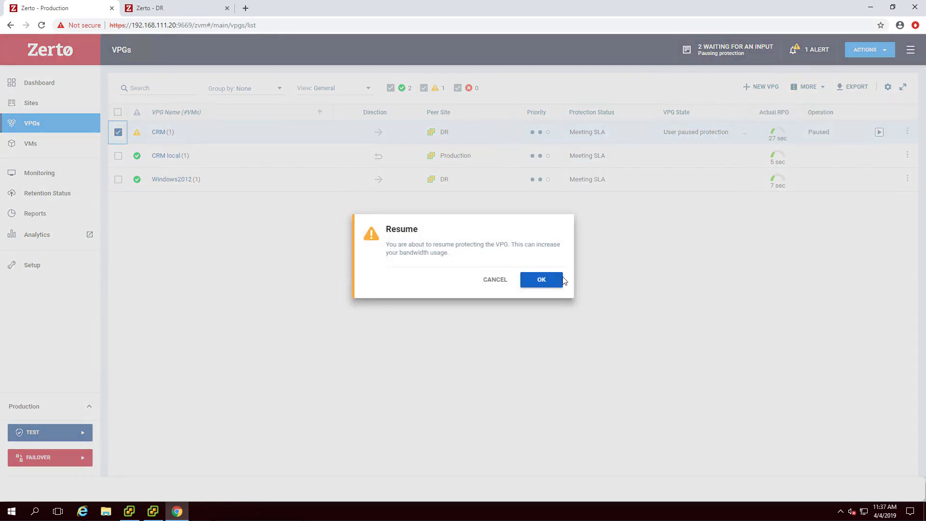
left_click(547, 281)
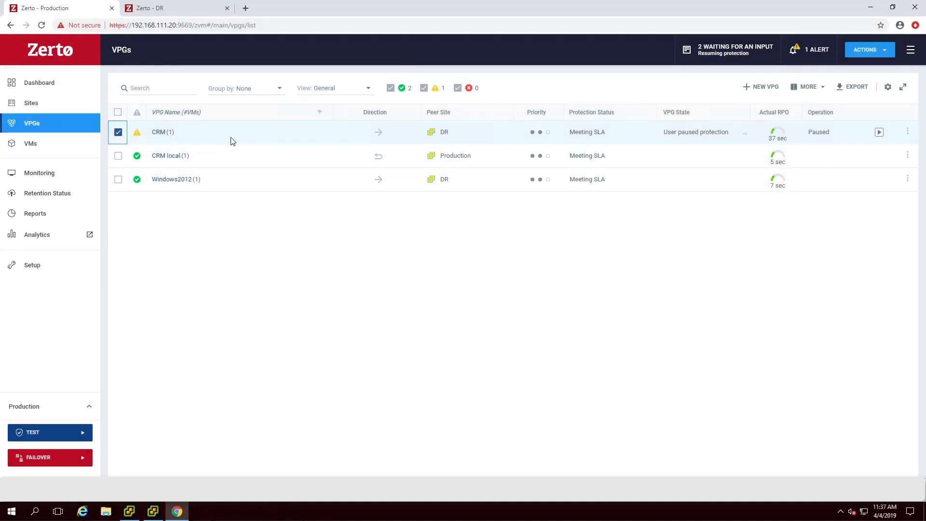
Step: Select only the CRM local VPG and run a Force Sync on it
left_click(118, 156)
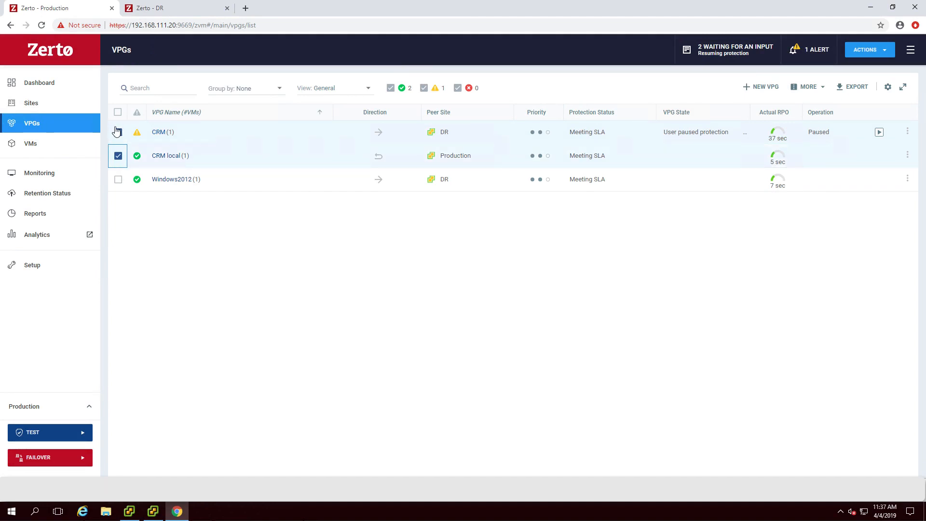
left_click(118, 132)
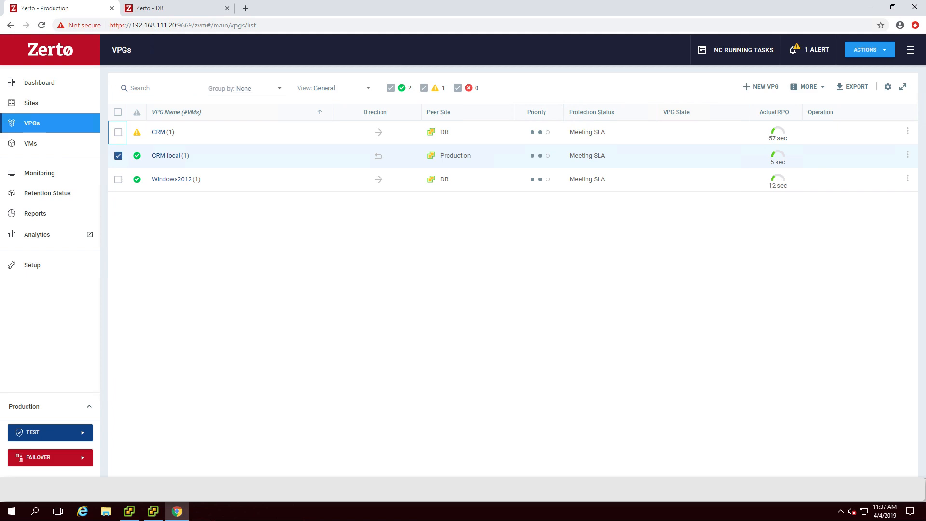
left_click(809, 87)
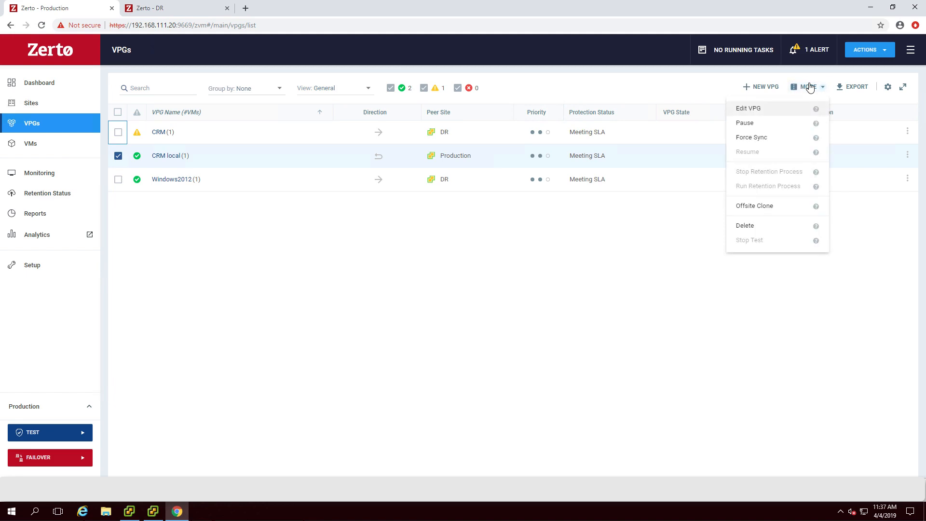
left_click(803, 137)
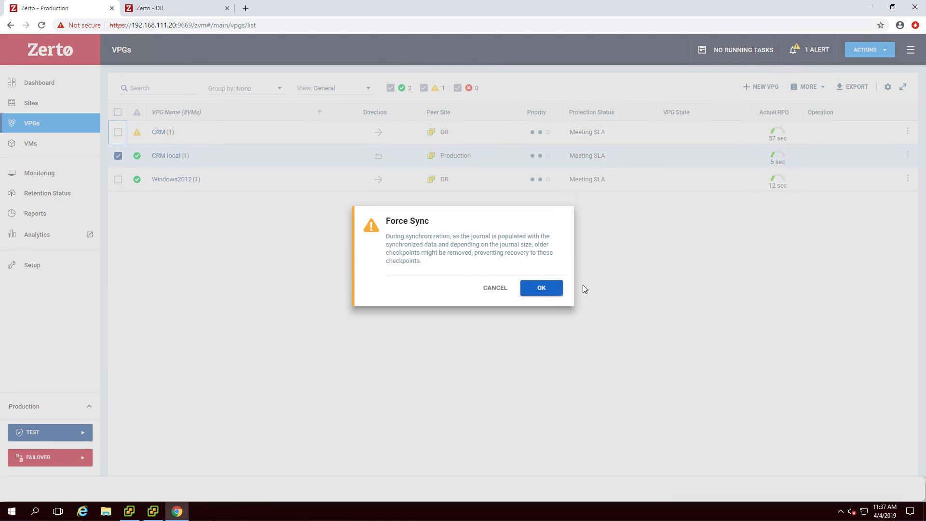
left_click(556, 289)
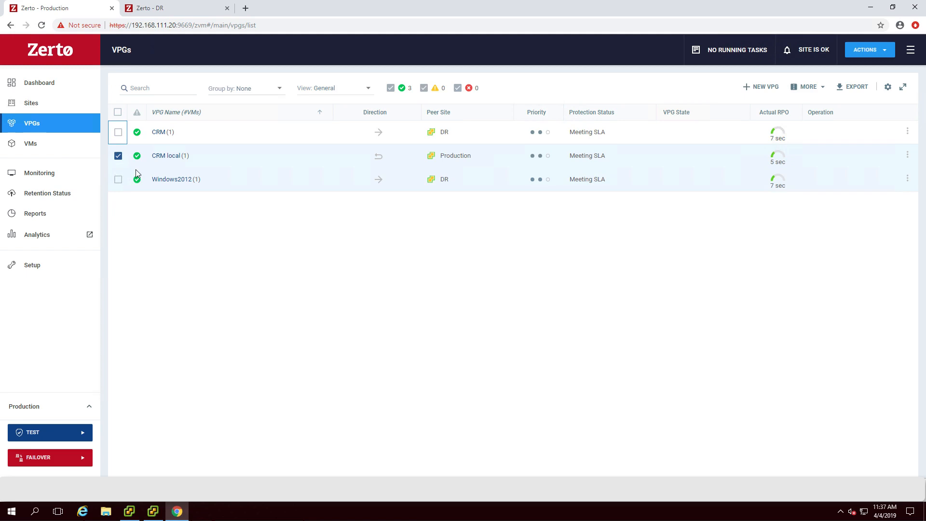
Step: Delete the CRM local VPG without keeping its recovery disks at the peer site
left_click(795, 88)
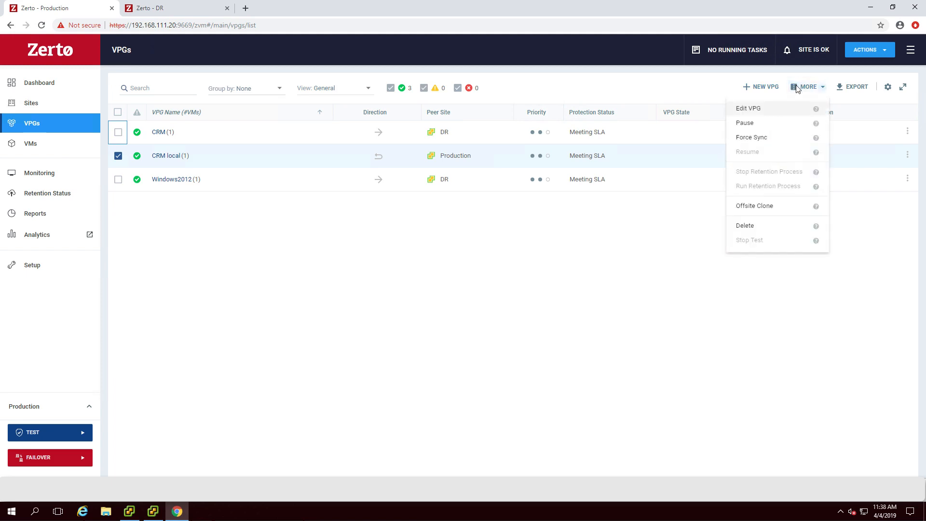
left_click(771, 226)
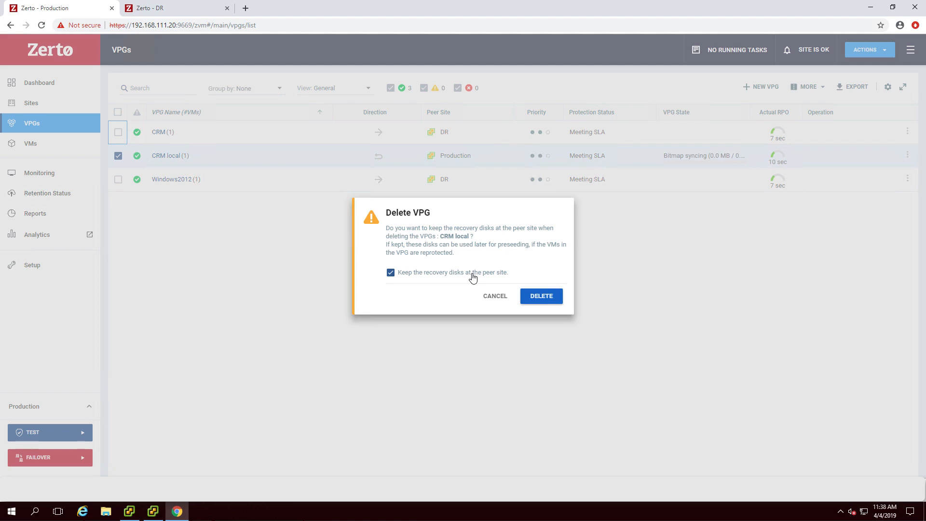
left_click(472, 277)
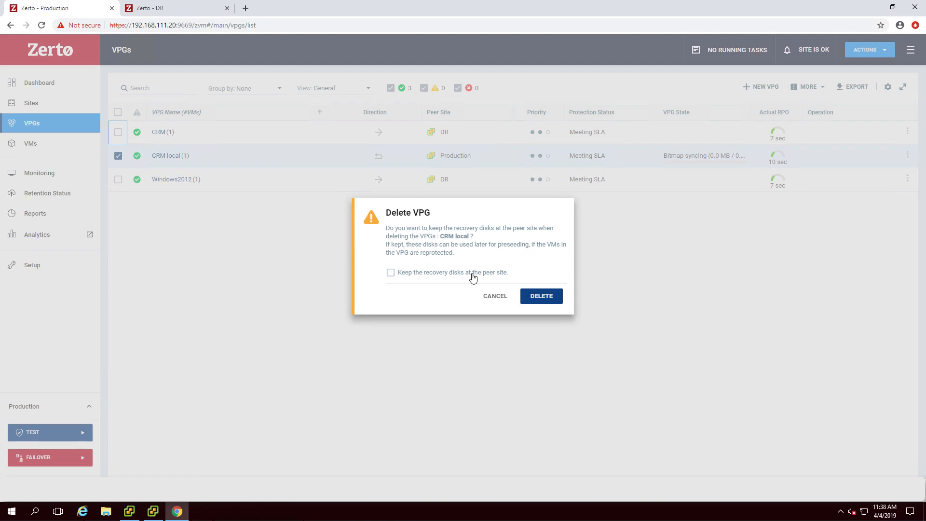
left_click(540, 297)
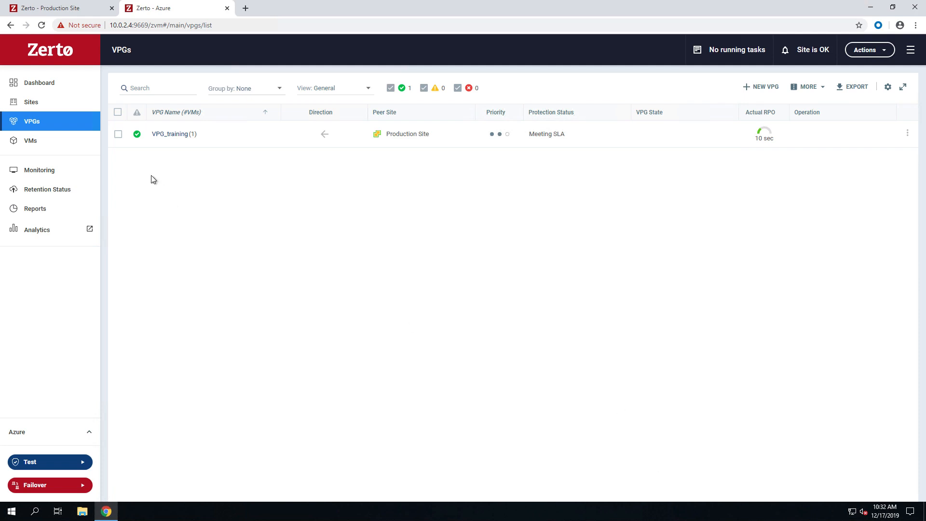
Step: Copy the settings of VPG_training to a new VPG and name it VPG_FS
left_click(907, 134)
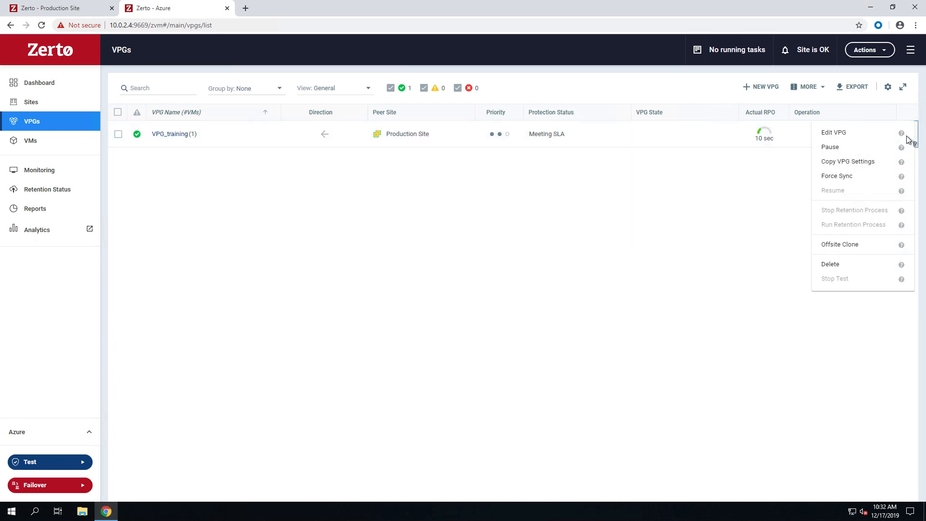
left_click(886, 163)
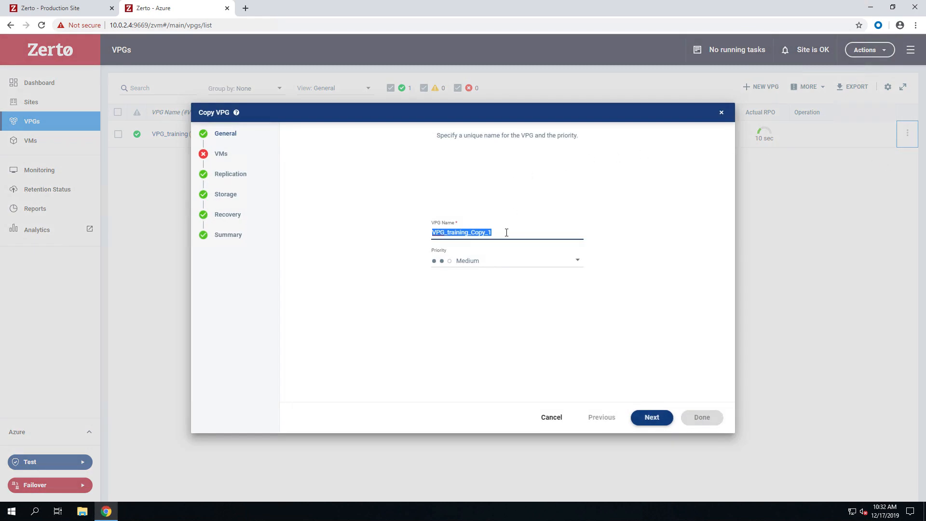
left_click(505, 233)
left_click_drag(496, 233, 458, 235)
type("FS")
left_click(660, 425)
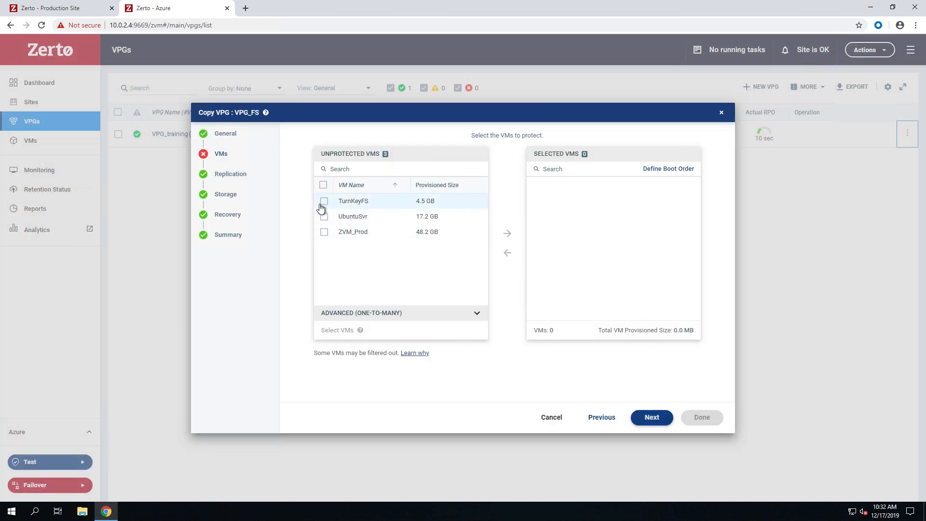
Step: Add the TurnKeyFS VM to the copied VPG's selected VMs and finish creating the VPG
left_click(323, 203)
left_click(507, 237)
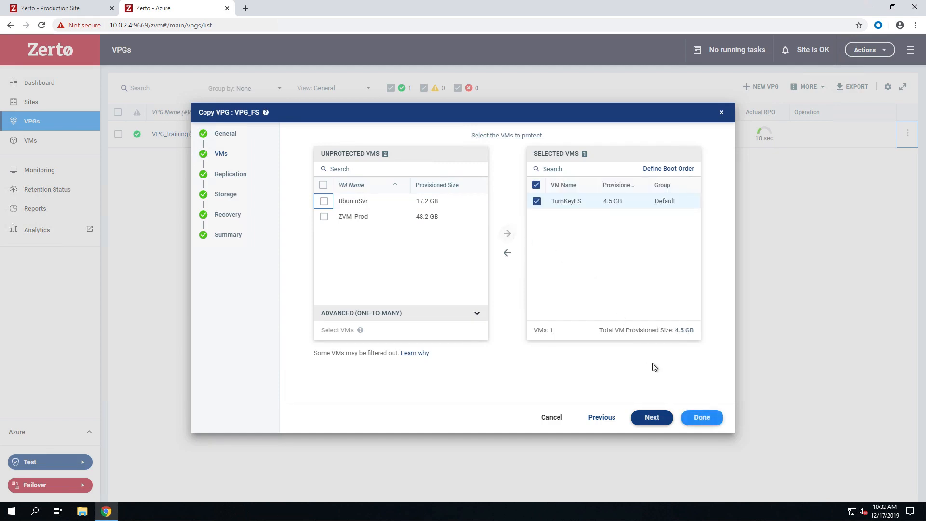
left_click(686, 423)
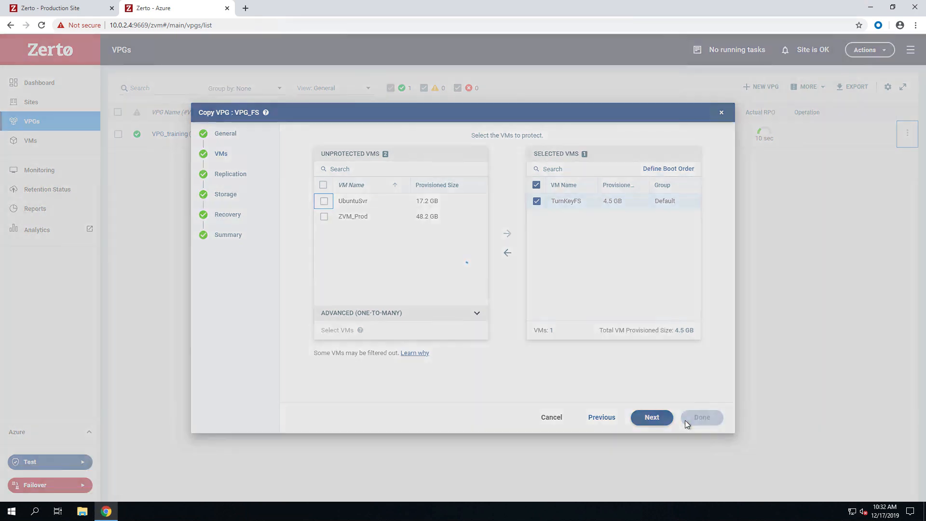